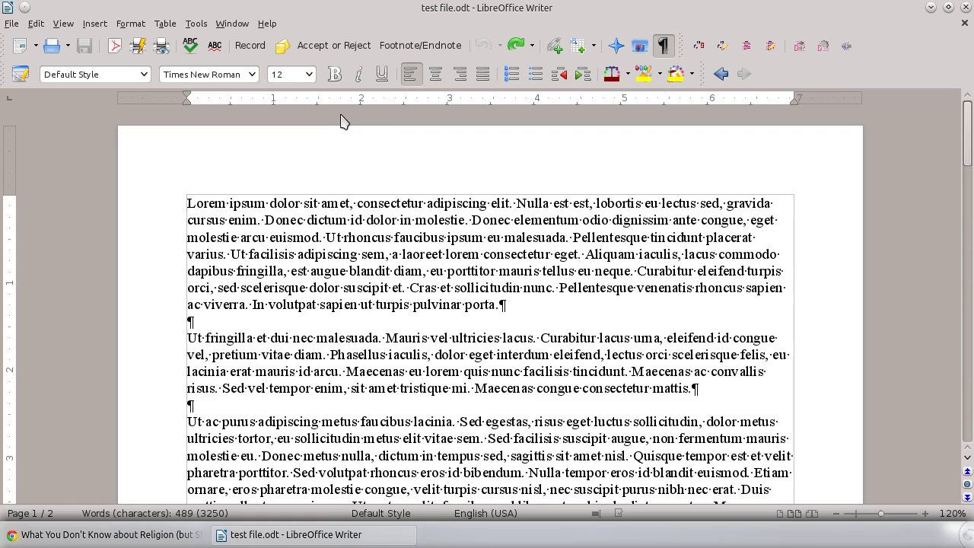
# - Open the toolbar customization settings for Writer's Standard toolbar
pyautogui.click(200, 28)
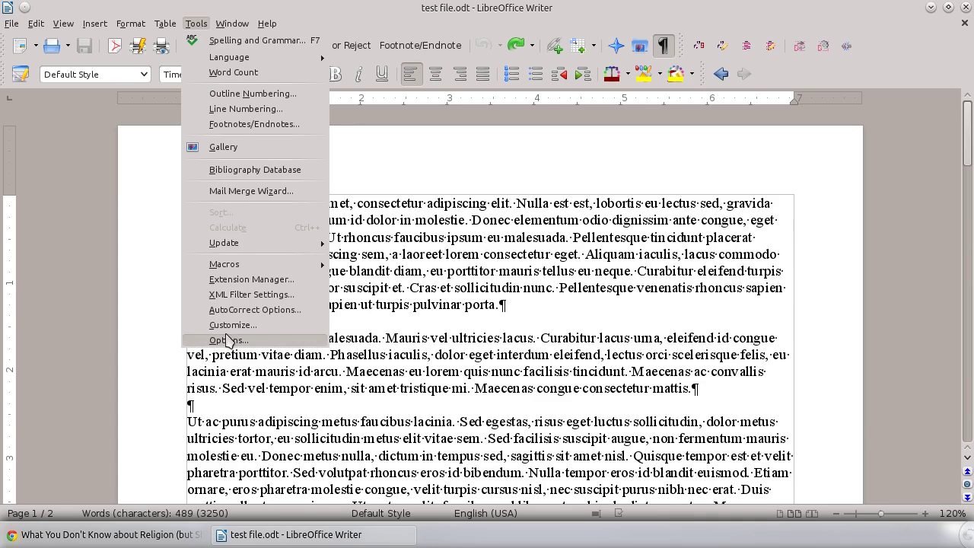
pyautogui.click(230, 326)
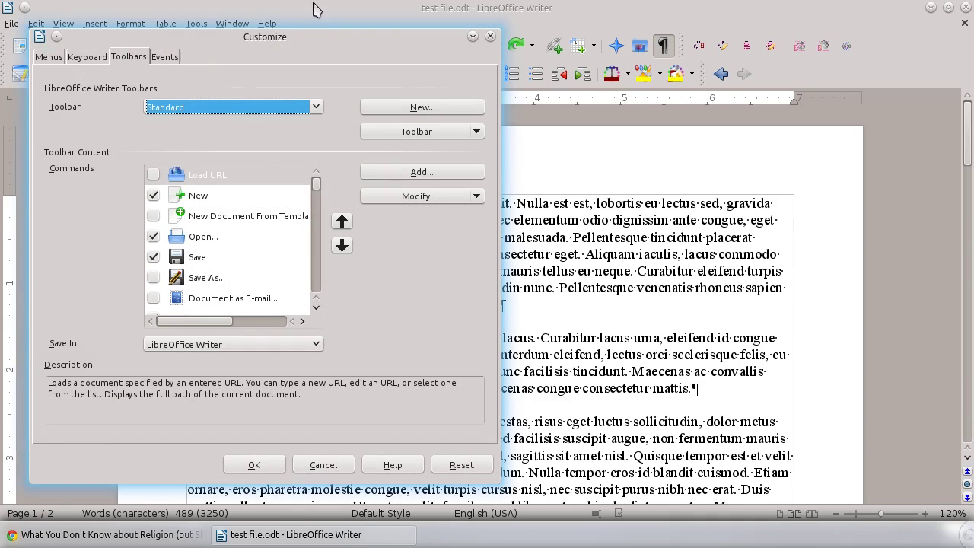
pyautogui.moveTo(321, 35); pyautogui.dragTo(365, 22)
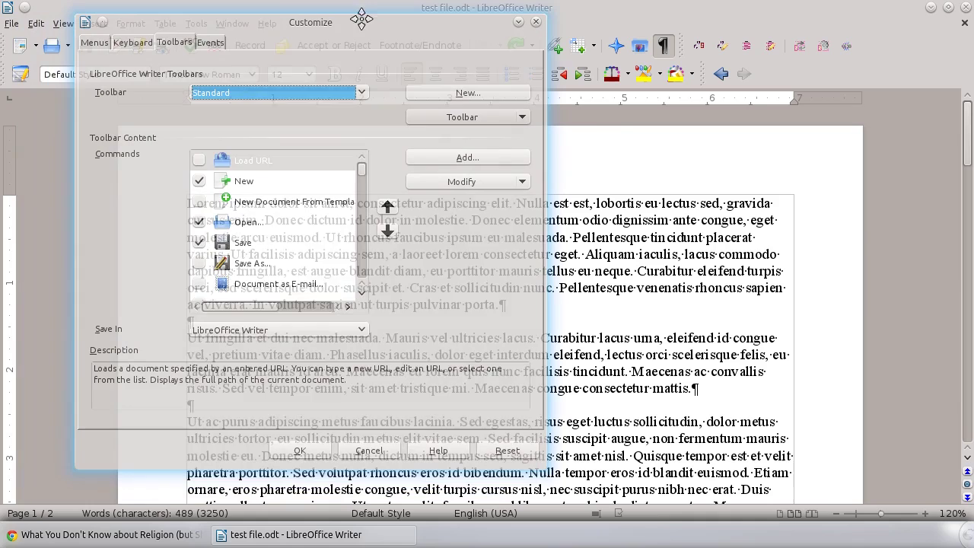
pyautogui.click(108, 45)
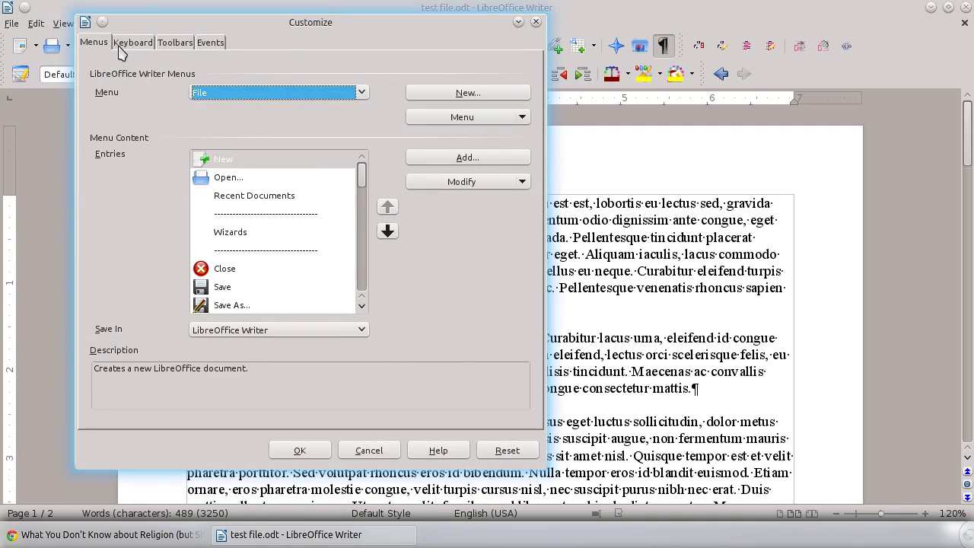
pyautogui.click(174, 44)
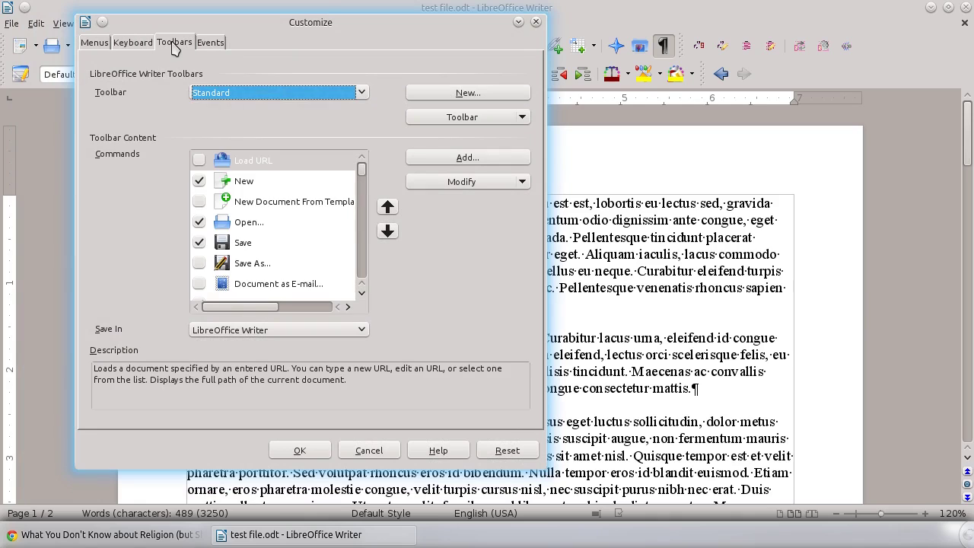
pyautogui.click(238, 93)
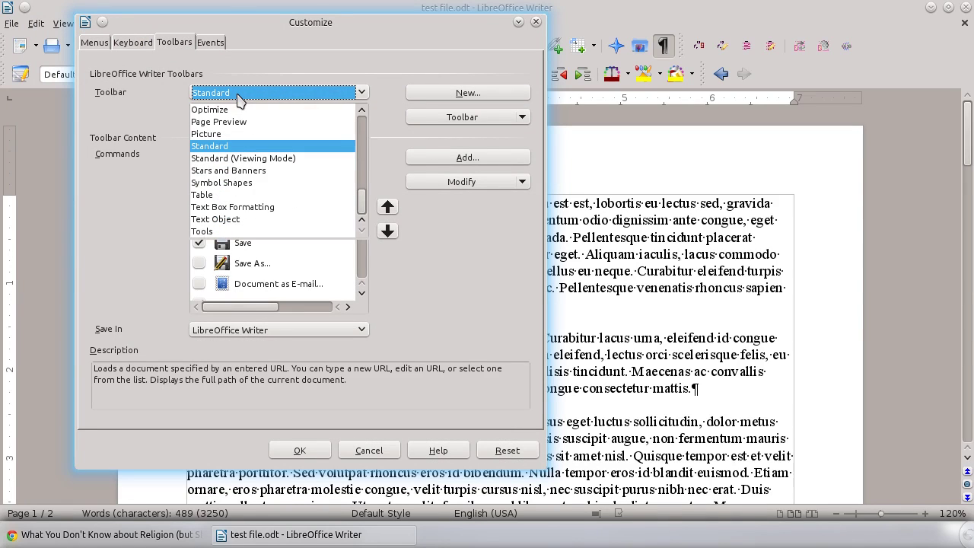
pyautogui.click(241, 96)
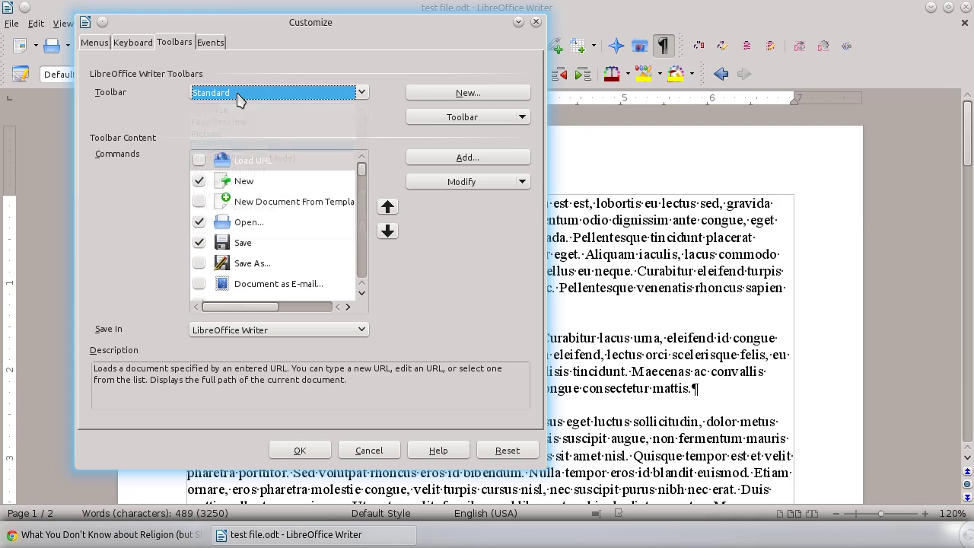
pyautogui.moveTo(276, 28); pyautogui.dragTo(231, 79)
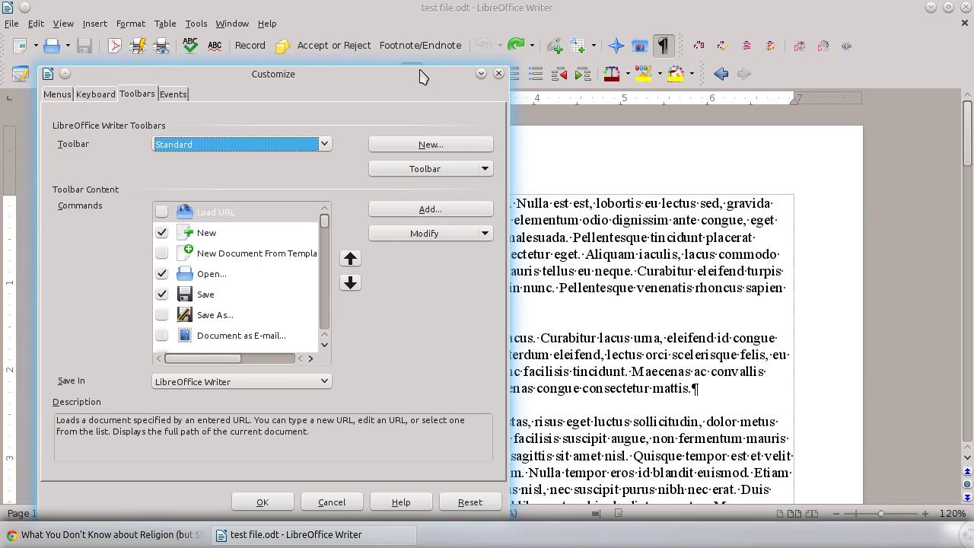
pyautogui.moveTo(423, 76); pyautogui.dragTo(647, 29)
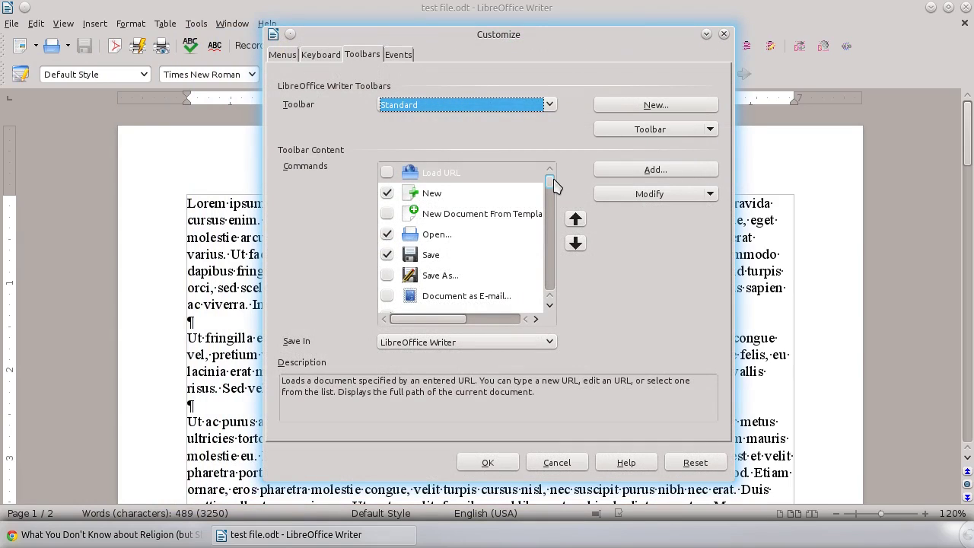
# - Show the Document as E-mail command on the Standard toolbar and hide it again
pyautogui.moveTo(552, 187); pyautogui.dragTo(552, 192)
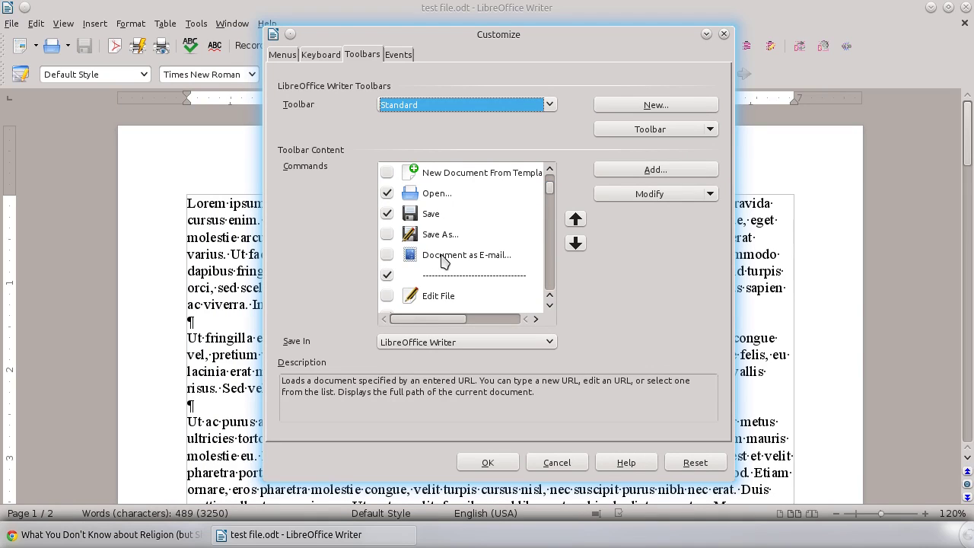
pyautogui.click(387, 256)
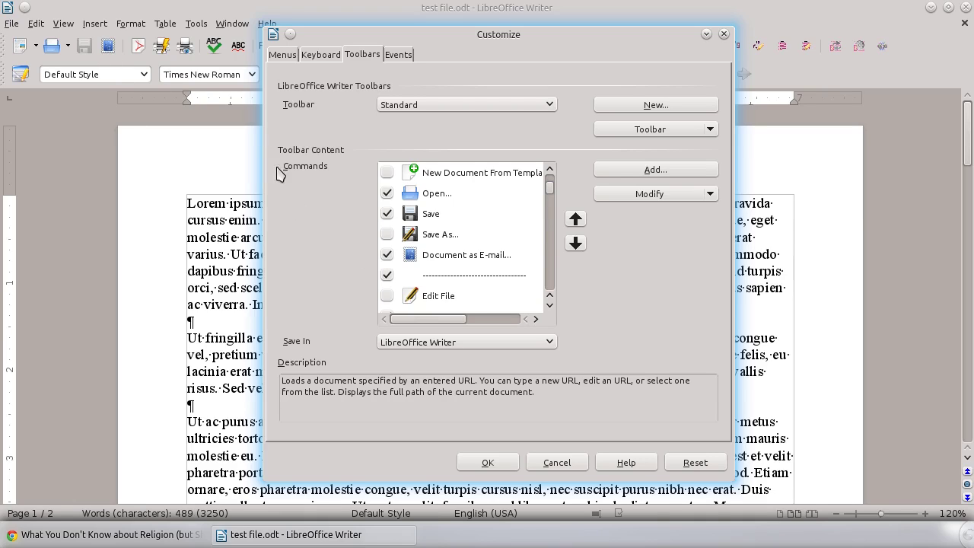
pyautogui.click(386, 274)
pyautogui.click(388, 256)
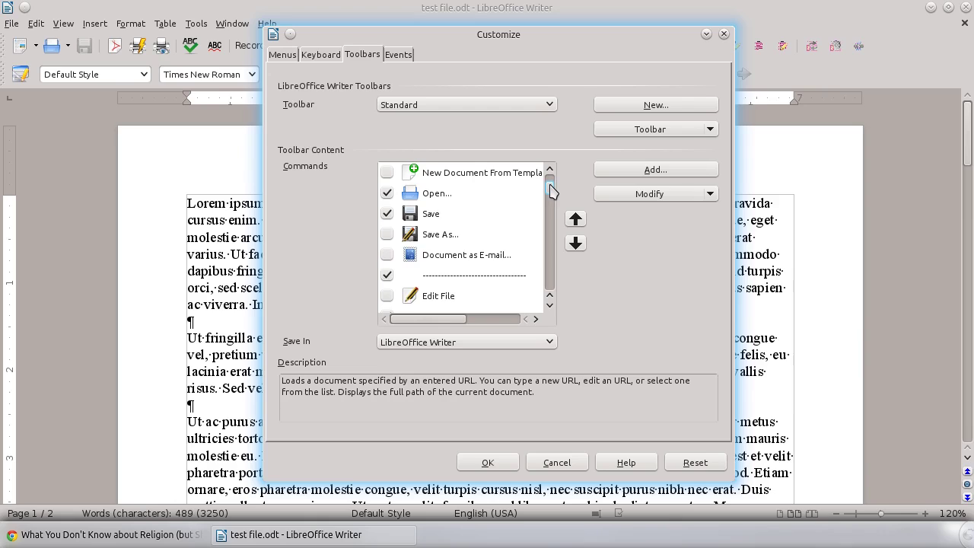
# - Select the Copy command in the Standard toolbar's content as the insertion point for a new command
pyautogui.scroll(-2, 551, 191)
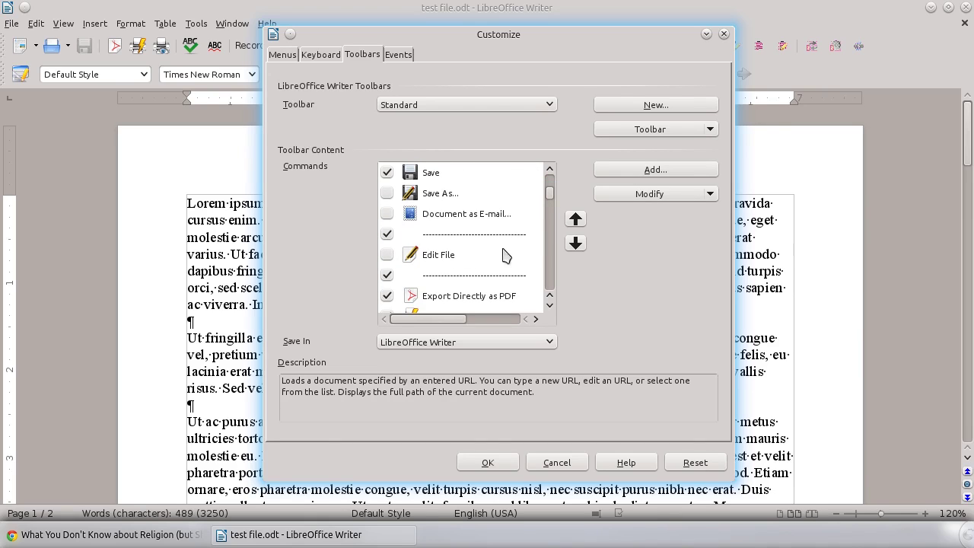
pyautogui.scroll(-4, 551, 199)
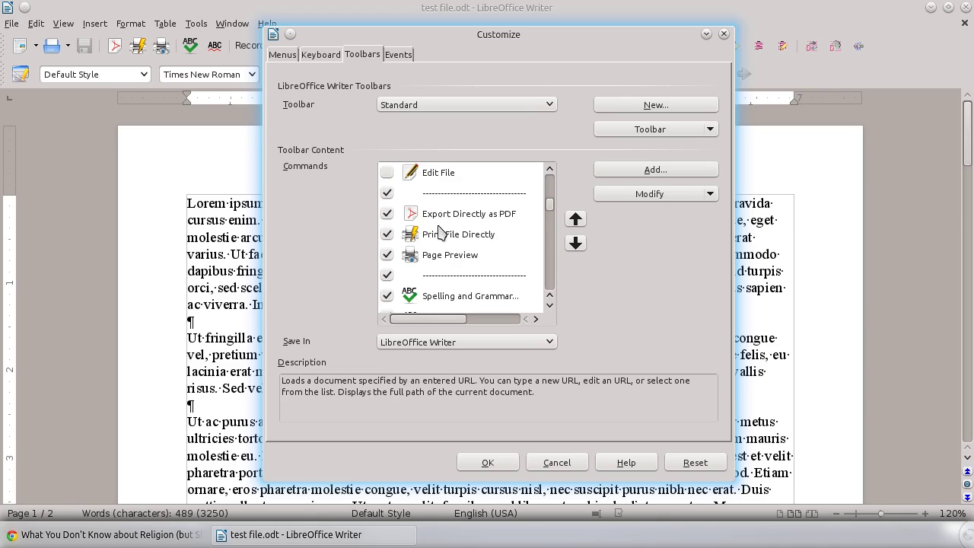
pyautogui.scroll(-10, 551, 206)
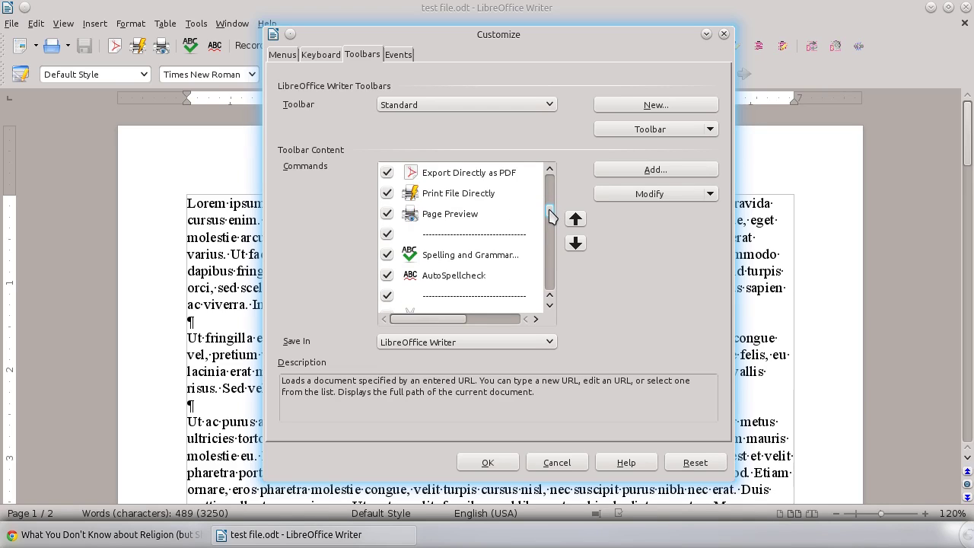
pyautogui.scroll(-2, 554, 235)
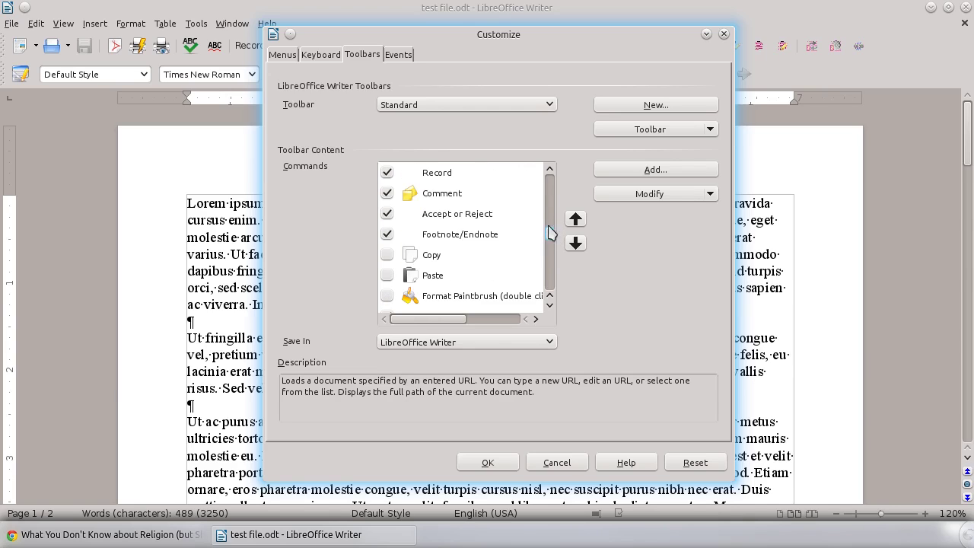
pyautogui.click(437, 174)
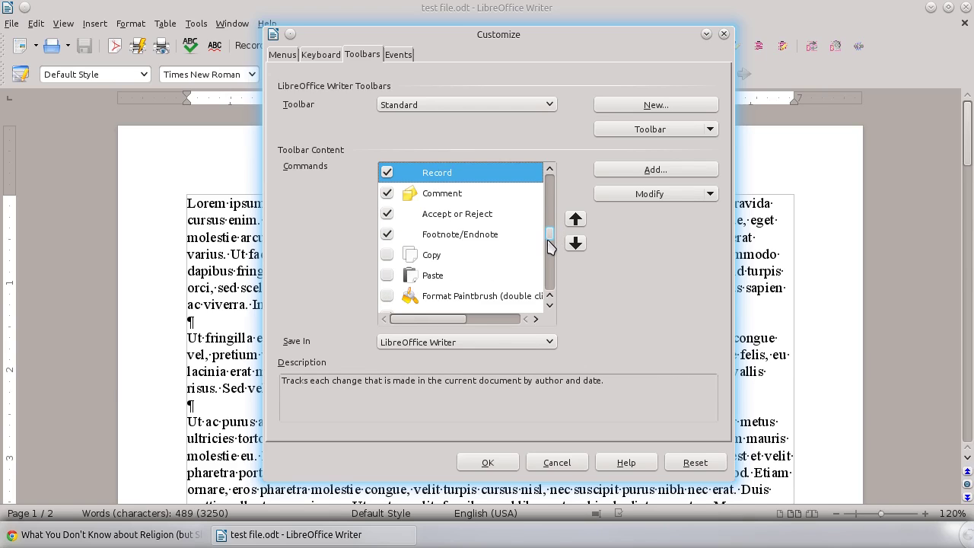
pyautogui.scroll(-1, 551, 242)
pyautogui.scroll(1, 551, 243)
pyautogui.click(434, 262)
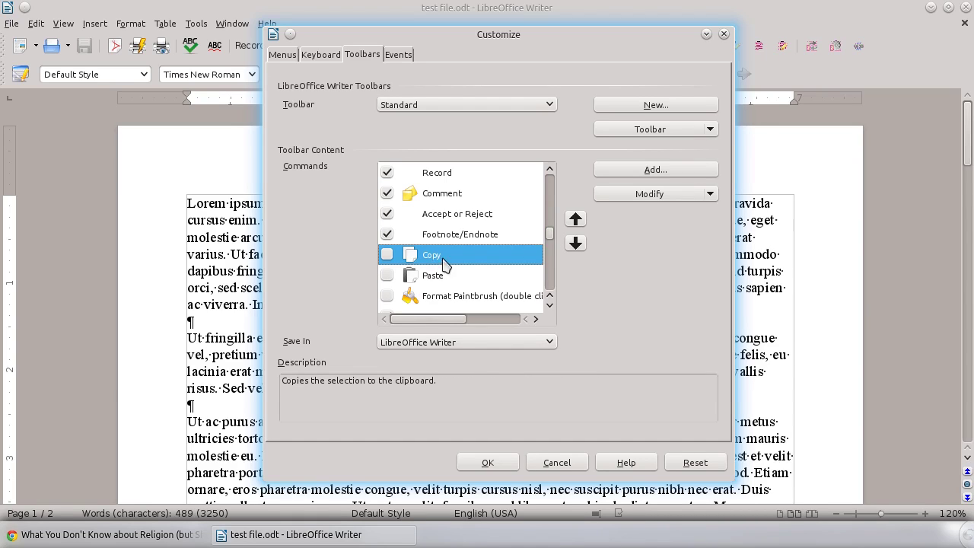
# - Add the Bookmark command from the Insert category to the Standard toolbar
pyautogui.click(654, 170)
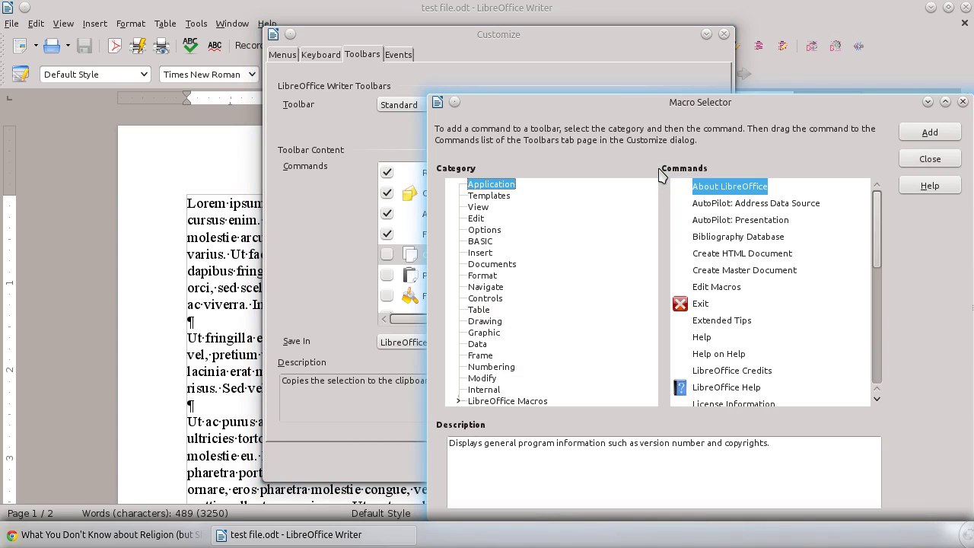
pyautogui.moveTo(664, 107); pyautogui.dragTo(621, 67)
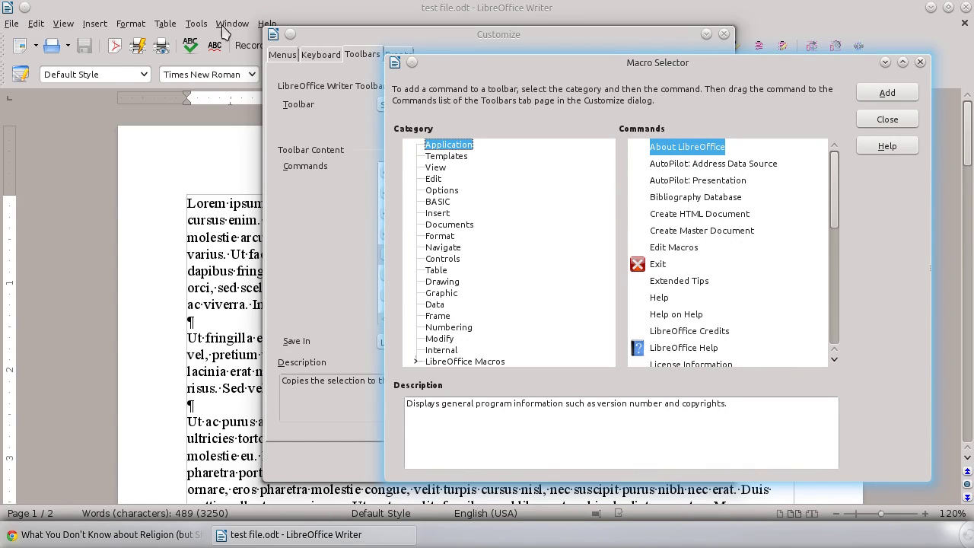
pyautogui.click(437, 213)
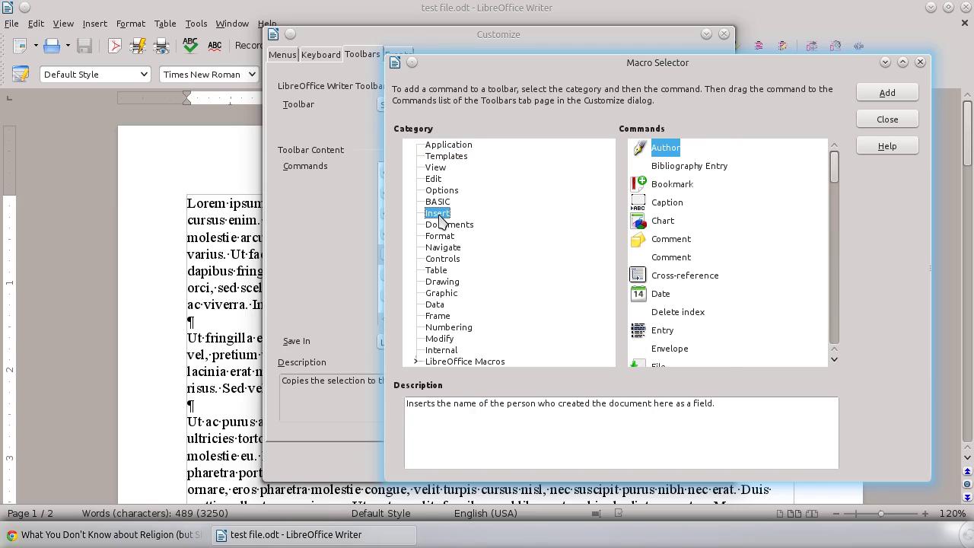
pyautogui.click(674, 187)
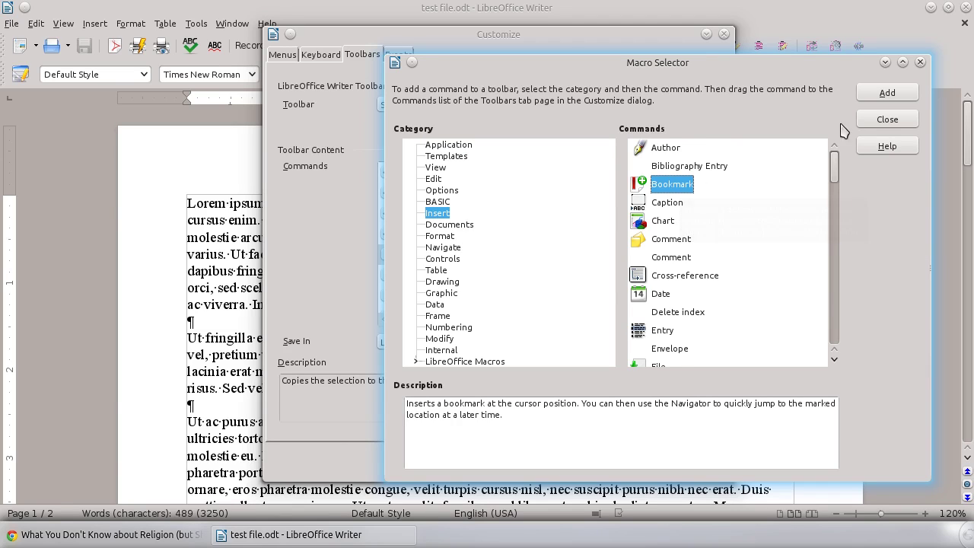
pyautogui.click(884, 97)
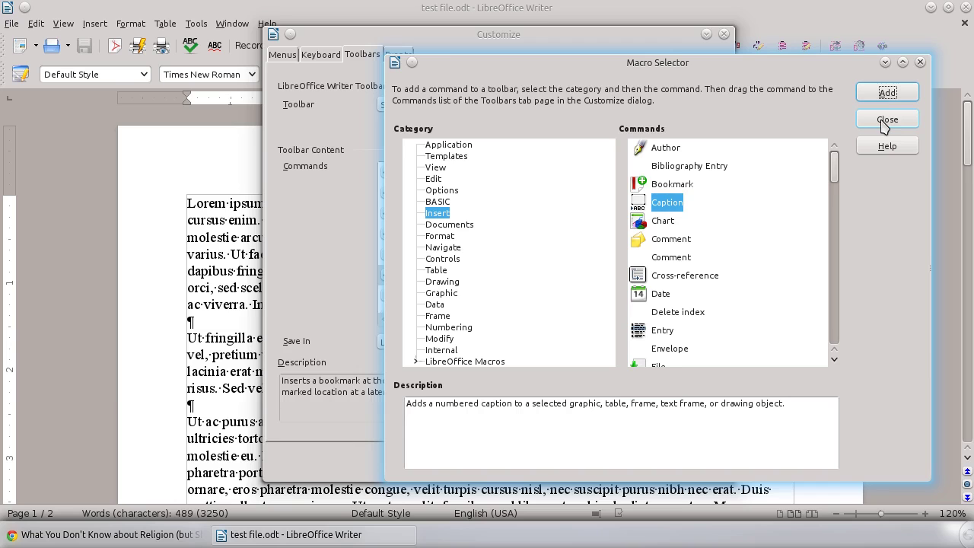
pyautogui.click(886, 121)
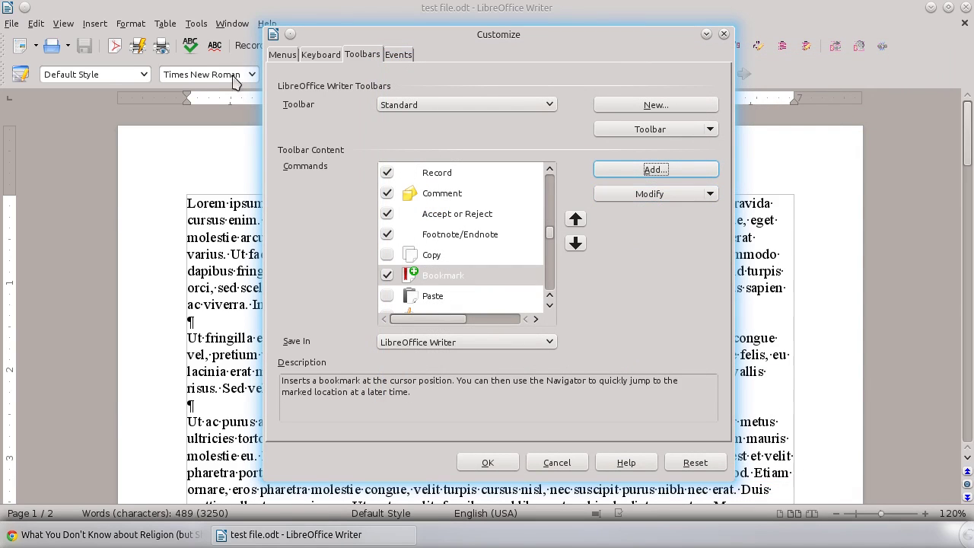
# - Move the Bookmark command up in the Standard toolbar's order to just above Record
pyautogui.moveTo(328, 35); pyautogui.dragTo(436, 76)
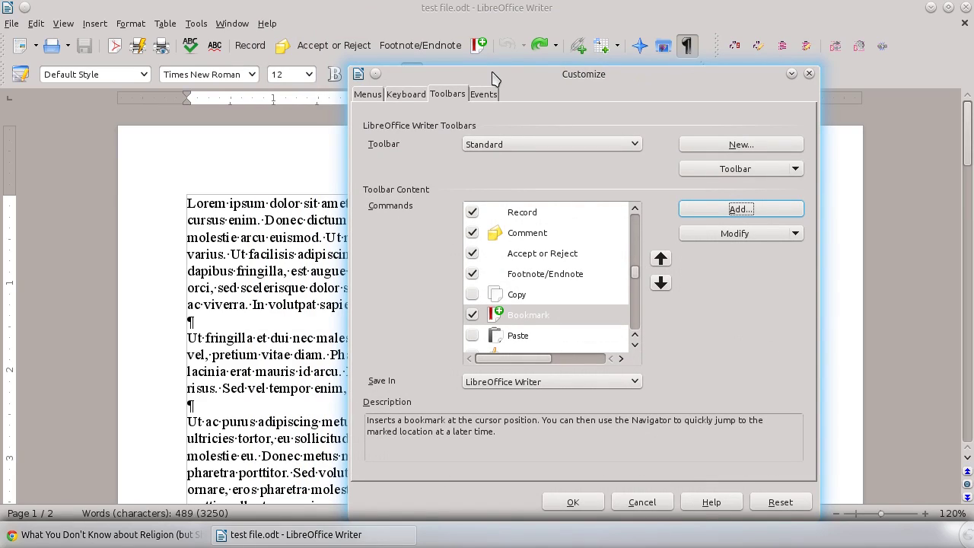
pyautogui.moveTo(493, 78); pyautogui.dragTo(378, 40)
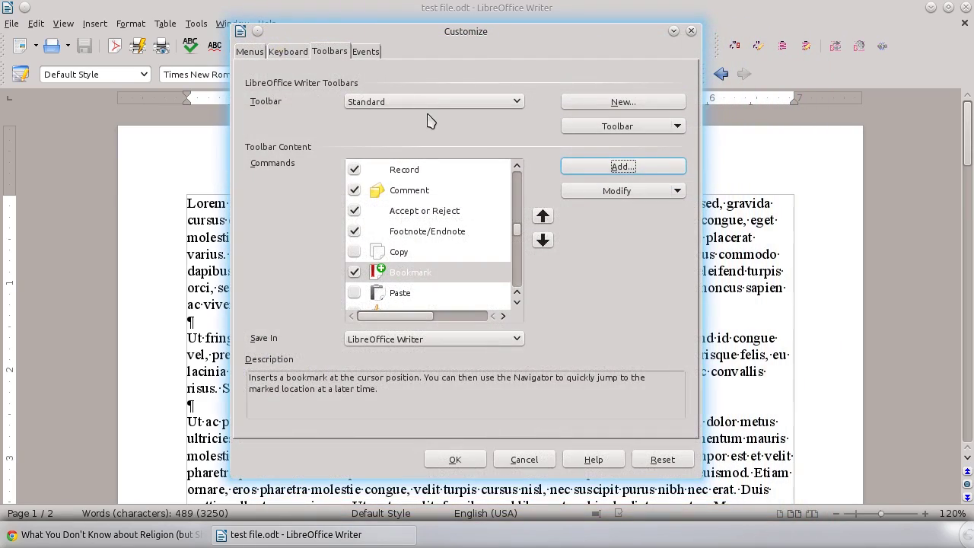
pyautogui.click(543, 221)
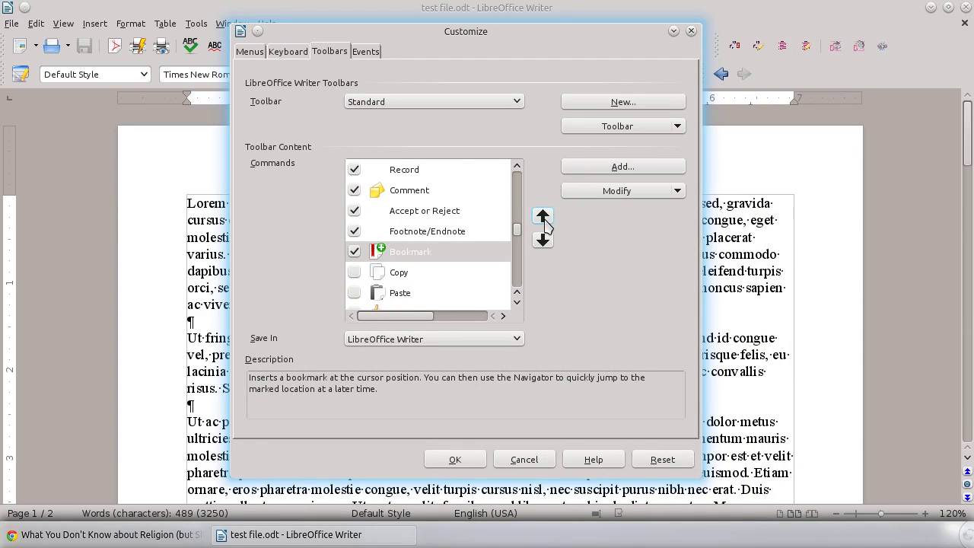
pyautogui.click(545, 222)
pyautogui.click(544, 221)
pyautogui.click(543, 219)
pyautogui.click(543, 218)
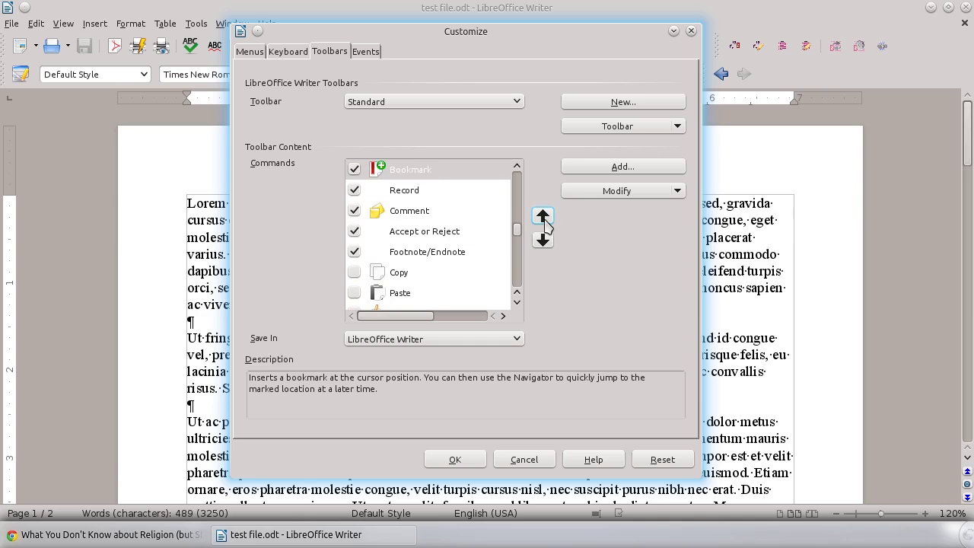
pyautogui.click(516, 168)
pyautogui.moveTo(506, 42); pyautogui.dragTo(617, 89)
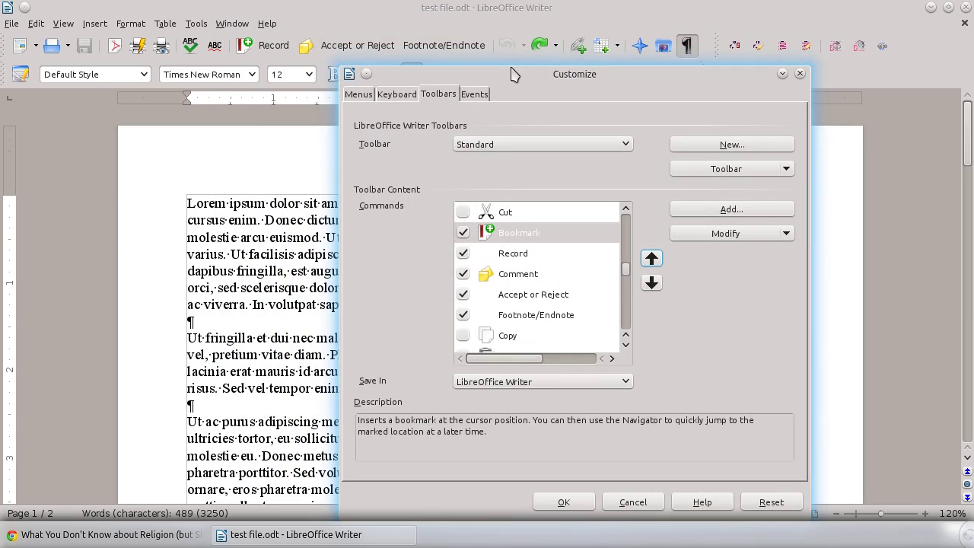
# - Move the Bookmark command down to directly after Footnote/Endnote and accept the toolbar customization
pyautogui.moveTo(522, 80); pyautogui.dragTo(454, 56)
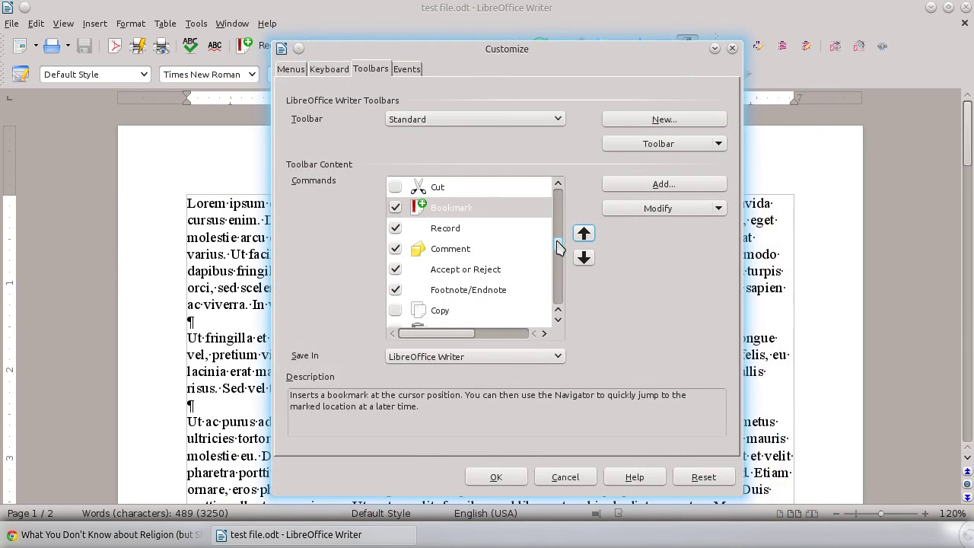
pyautogui.scroll(-1, 559, 257)
pyautogui.moveTo(557, 257); pyautogui.dragTo(553, 251)
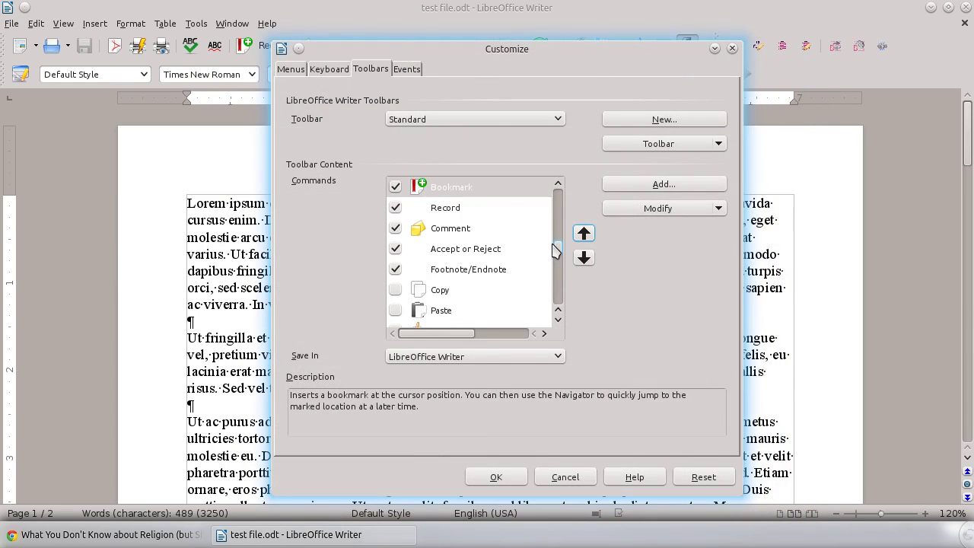
pyautogui.click(584, 258)
pyautogui.click(584, 258)
pyautogui.click(583, 258)
pyautogui.click(583, 258)
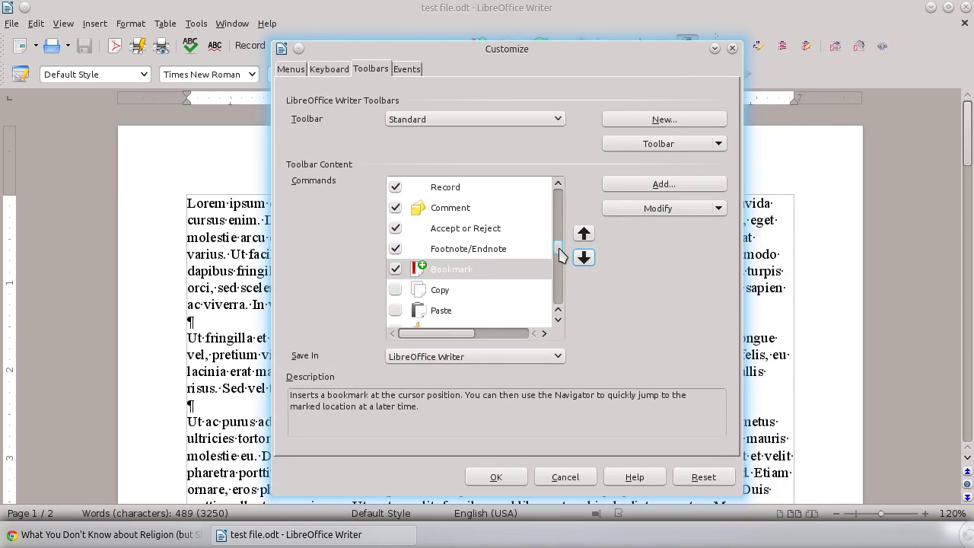
pyautogui.click(495, 477)
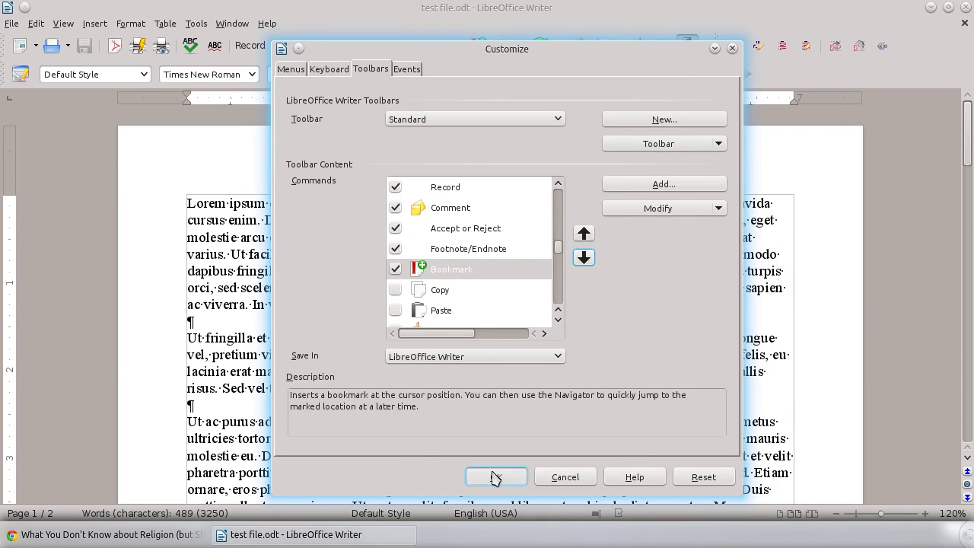